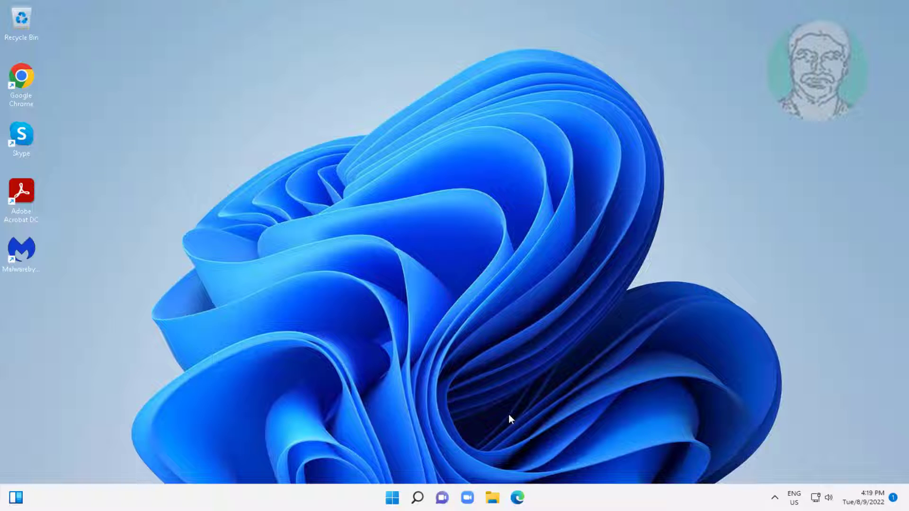
Open Windows Search to look up lusrmgr.msc
left_click(418, 497)
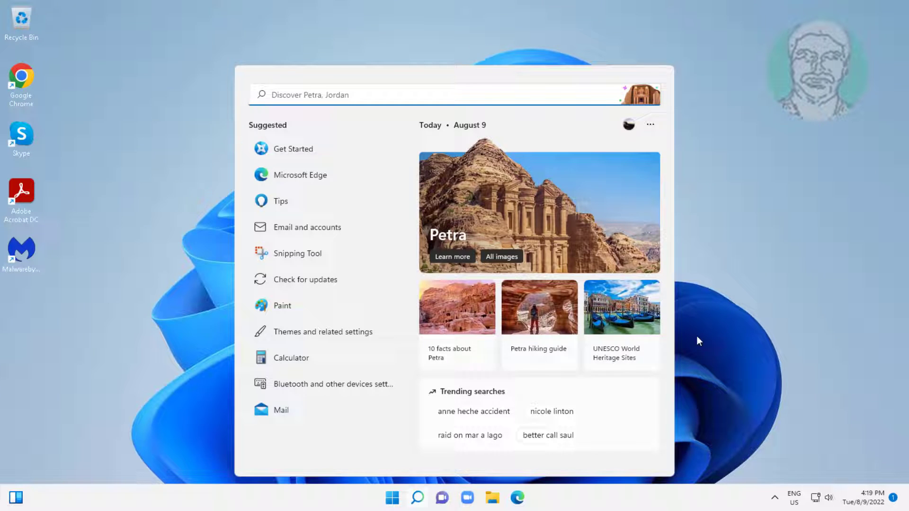
type("lus")
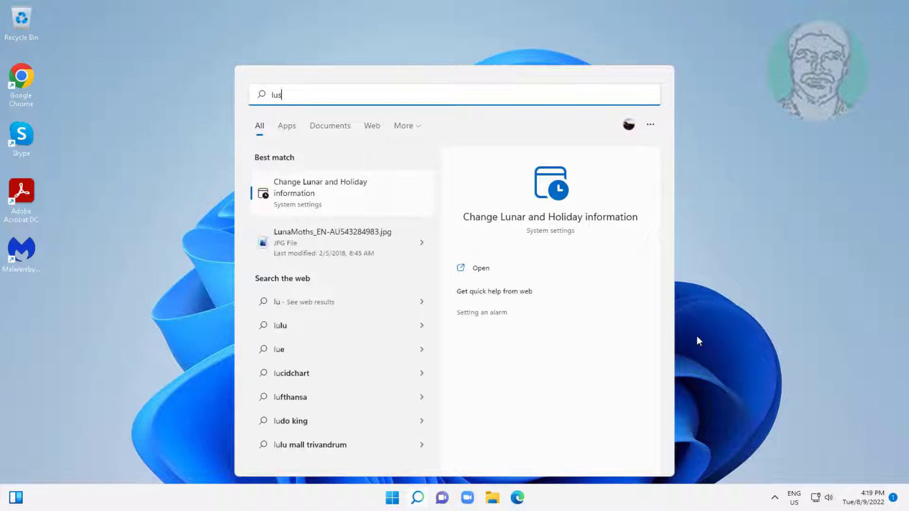
type("rmgr")
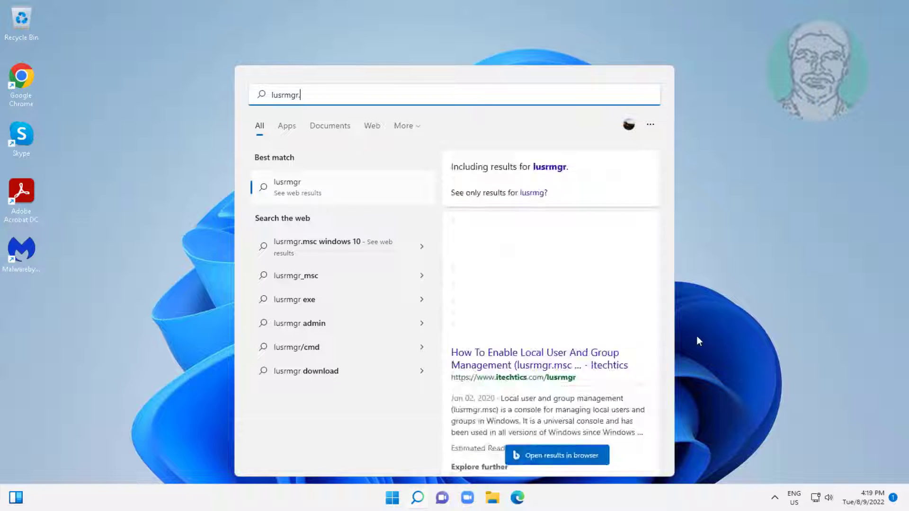
type(".msc")
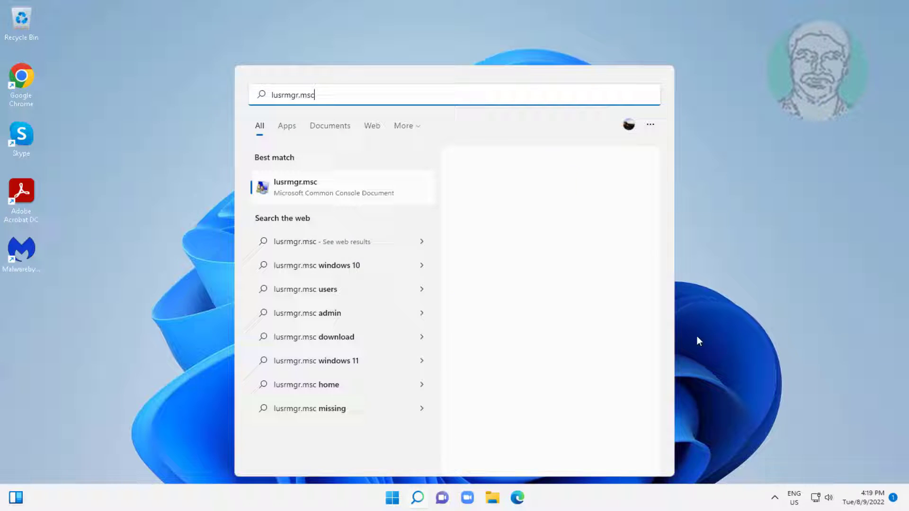
Open lusrmgr.msc, list the Users folder and right-click the other user account
left_click(315, 187)
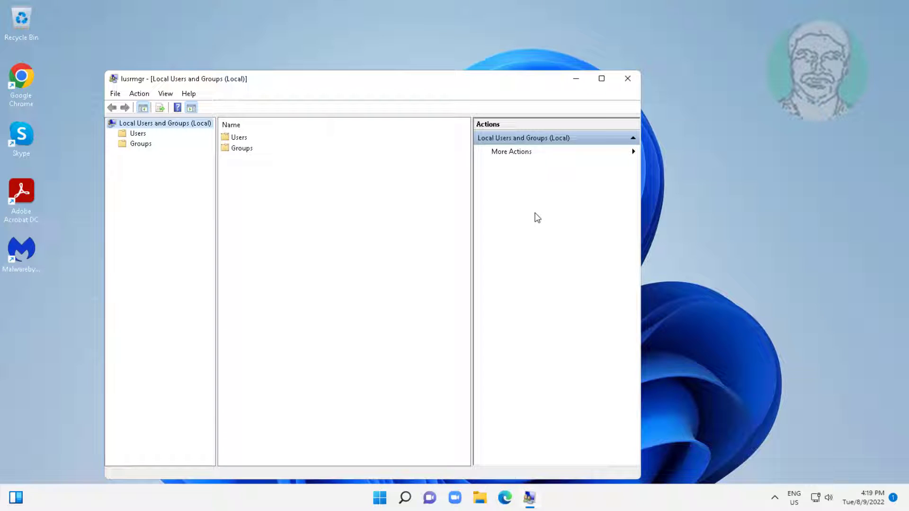
left_click(138, 134)
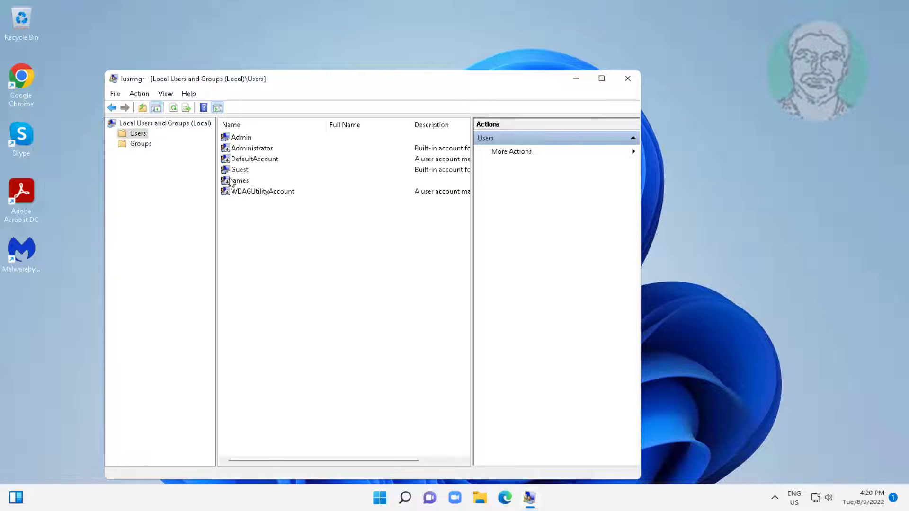
left_click(242, 180)
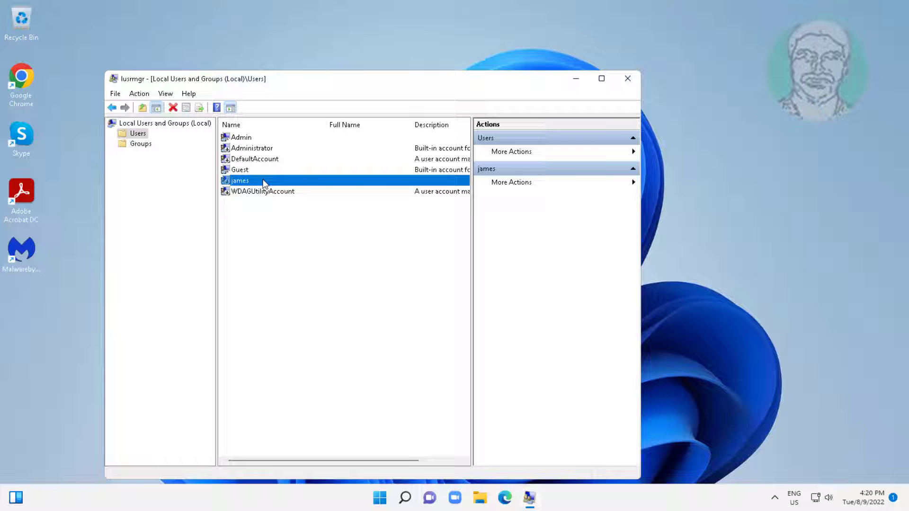
right_click(264, 180)
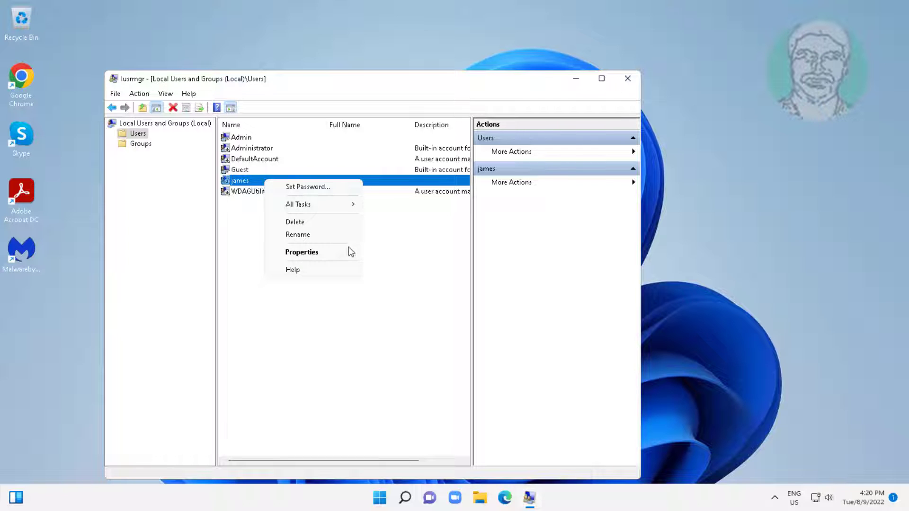
Clear 'Account is disabled' in the other account's Properties, apply, and close with OK
left_click(302, 252)
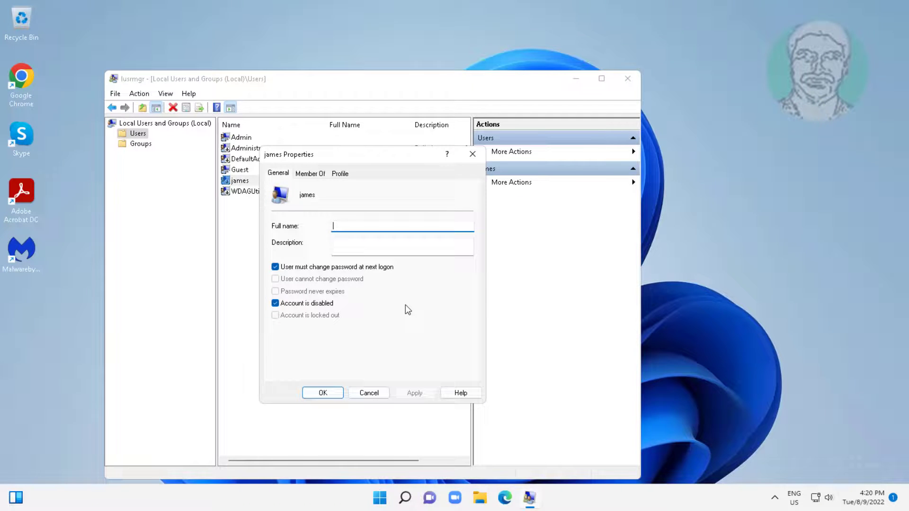
left_click(275, 303)
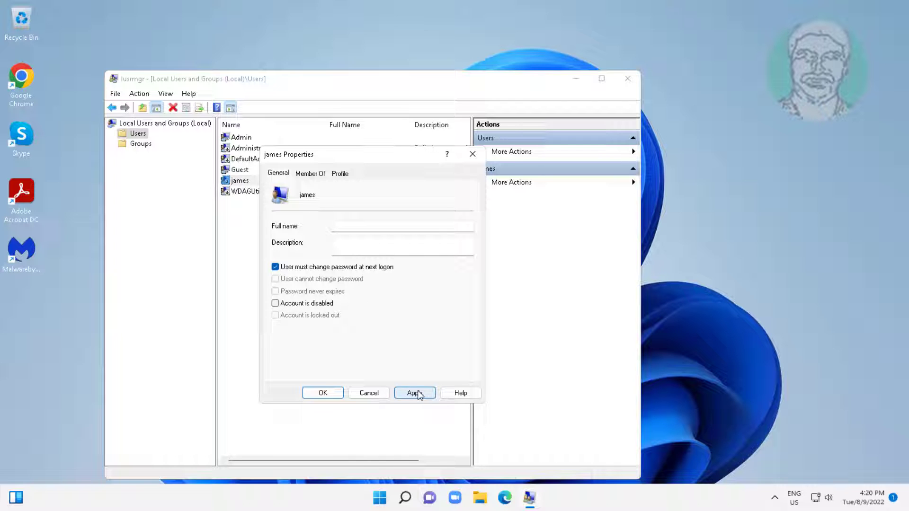
left_click(416, 393)
left_click(323, 394)
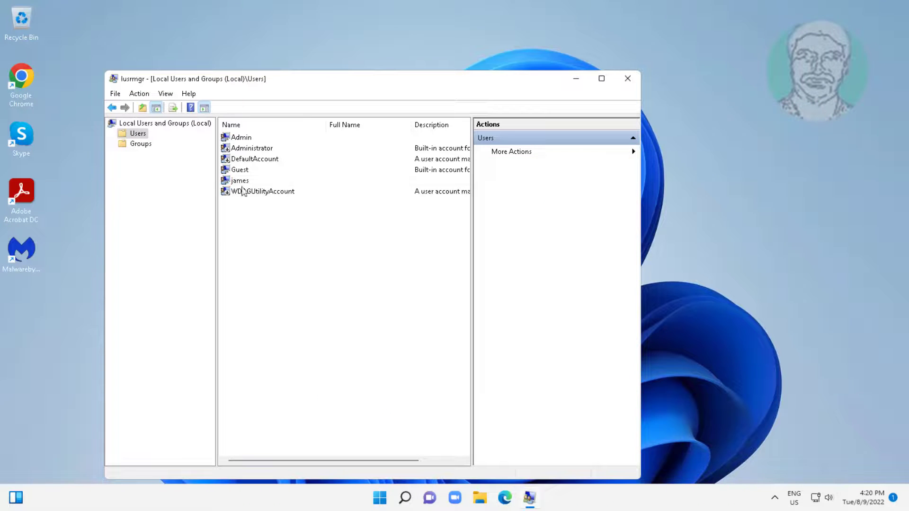
Close lusrmgr and run regedit from Search as administrator
left_click(628, 78)
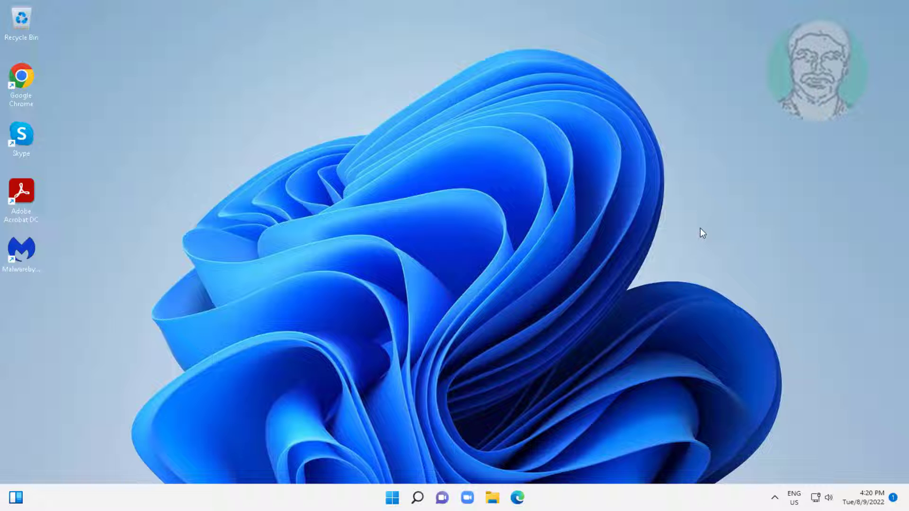
left_click(417, 498)
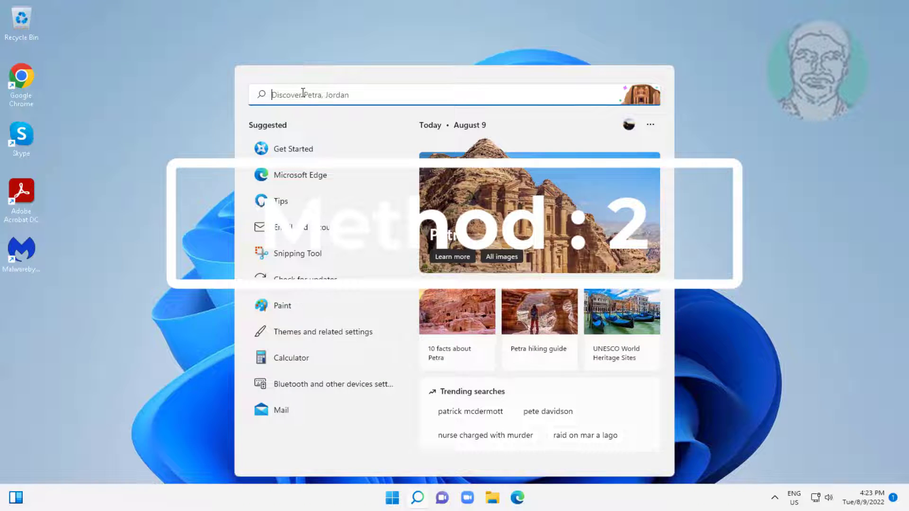
type("reged")
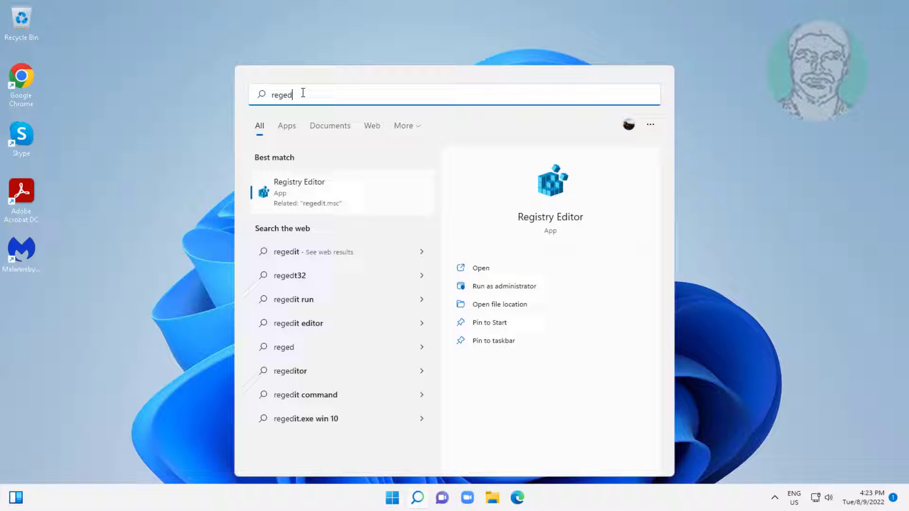
type("it")
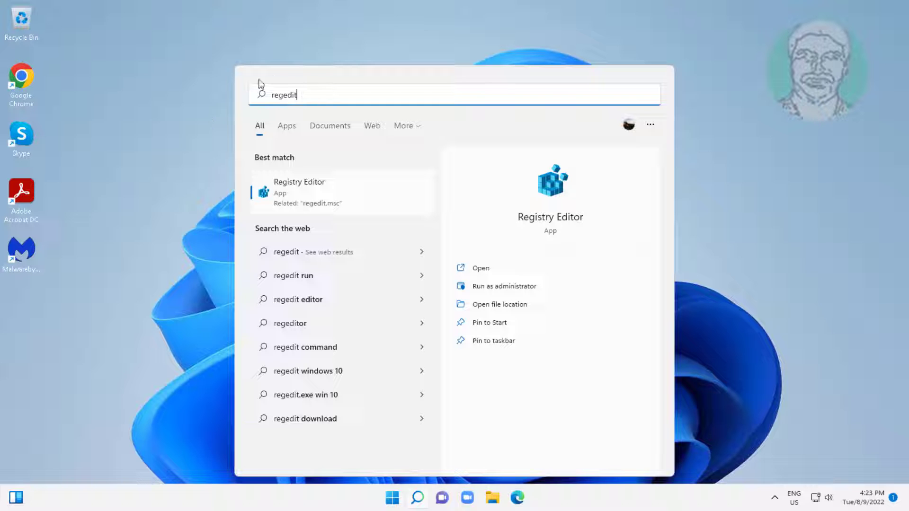
right_click(285, 189)
left_click(345, 201)
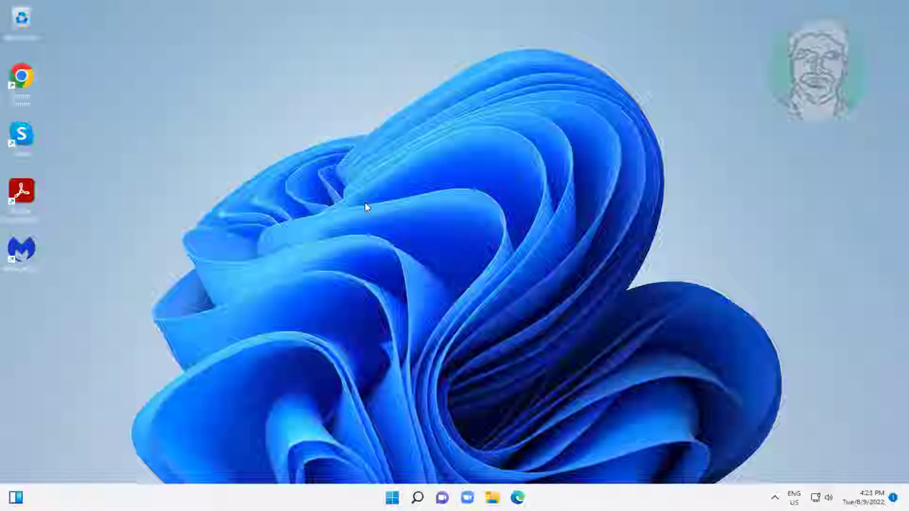
Accept the admin prompt and expand HKEY_LOCAL_MACHINE > SOFTWARE > Microsoft
left_click(426, 336)
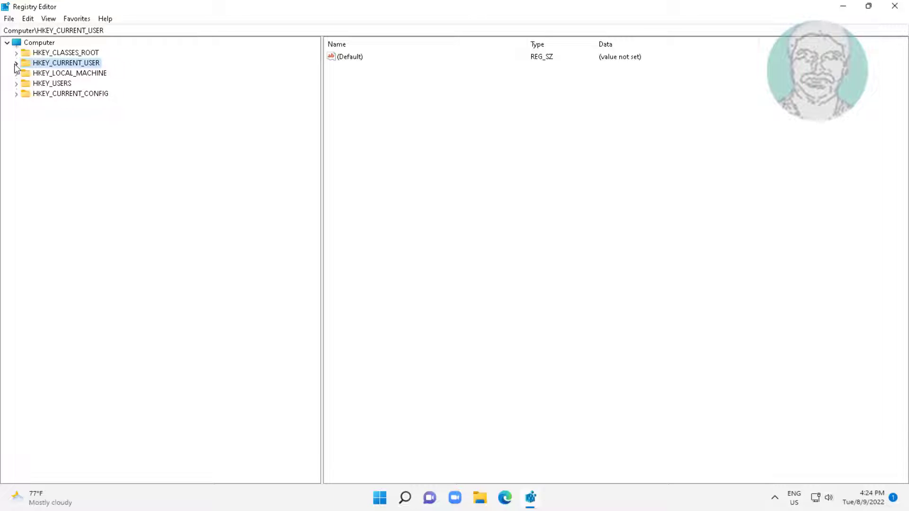
left_click(69, 73)
left_click(16, 73)
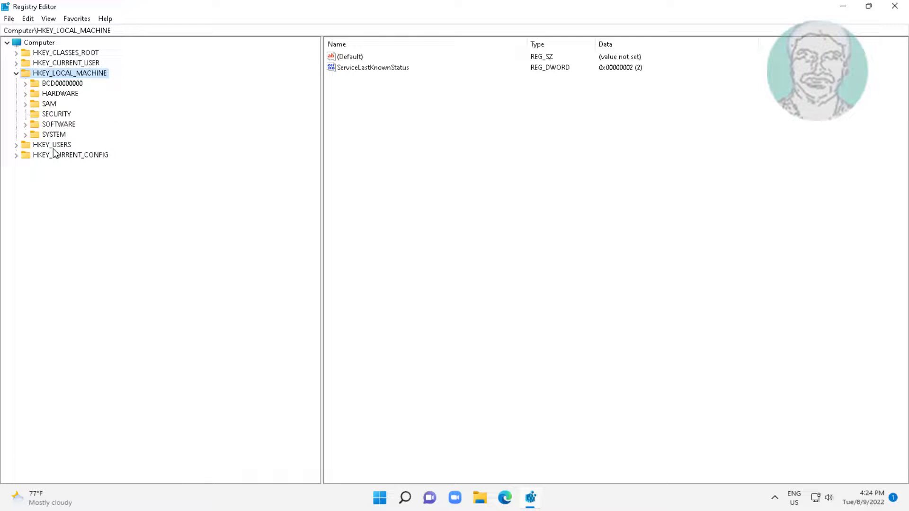
left_click(59, 125)
left_click(26, 124)
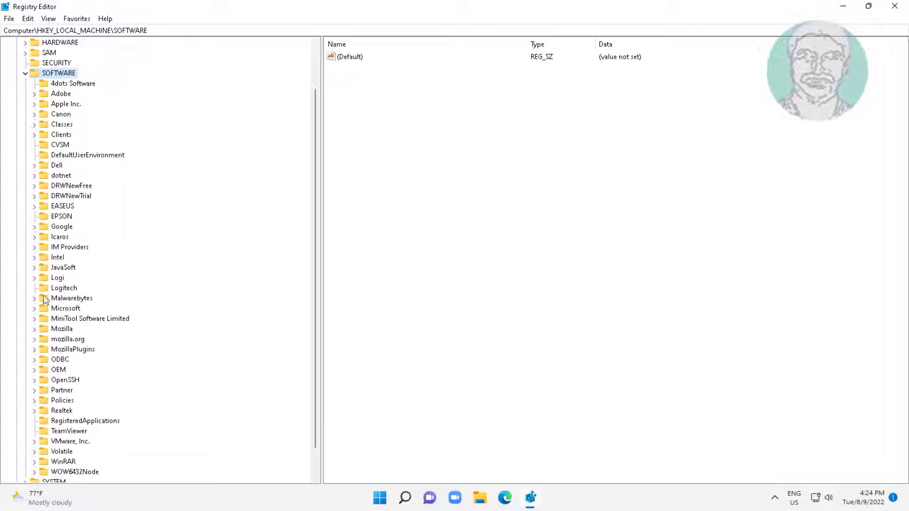
left_click(65, 308)
left_click(35, 308)
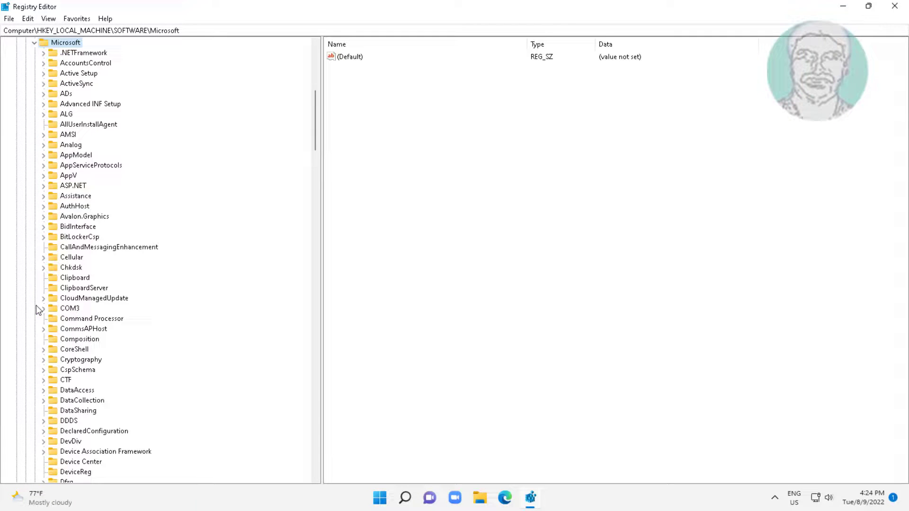
Expand Windows > CurrentVersion > Policies and select the System key
left_click(68, 298)
type("w")
scroll(123, 357, "down", 3)
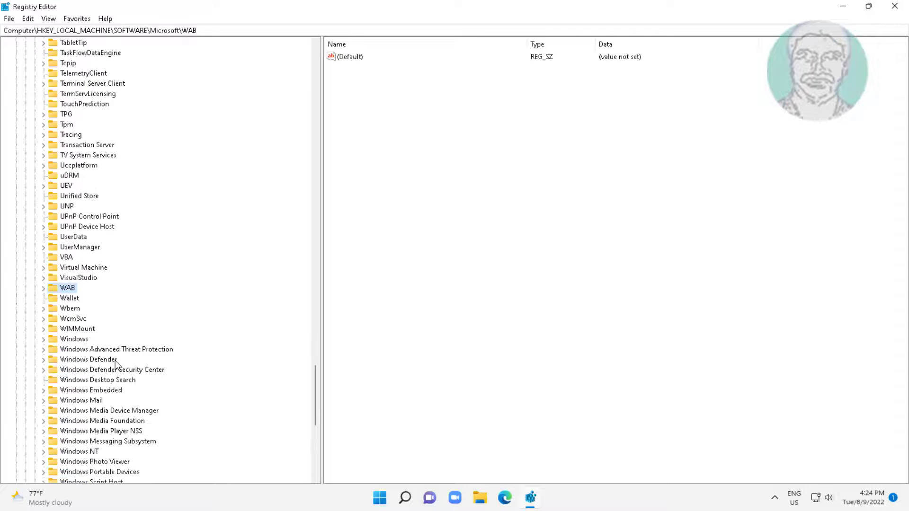
left_click(74, 339)
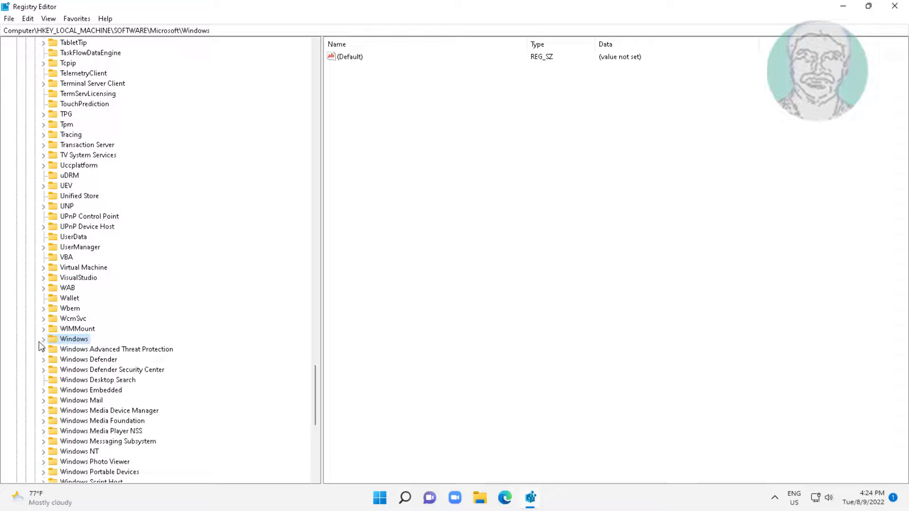
left_click(43, 339)
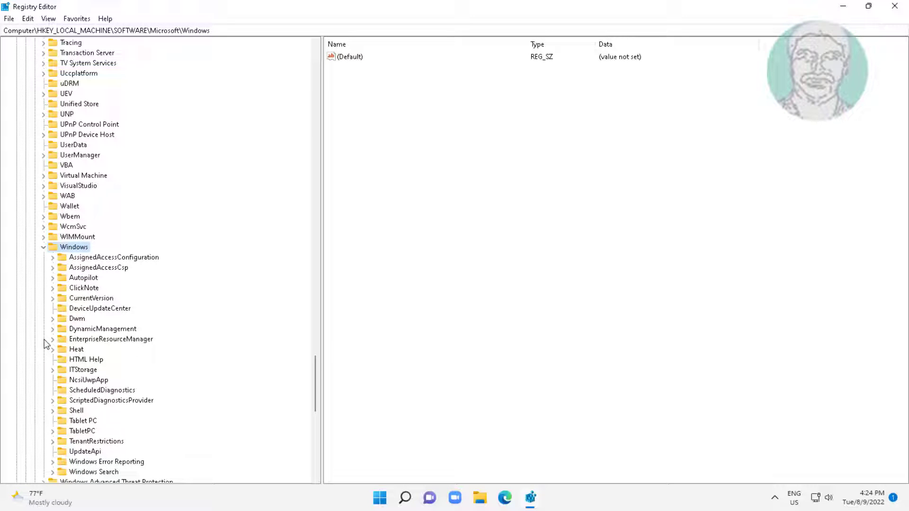
left_click(91, 299)
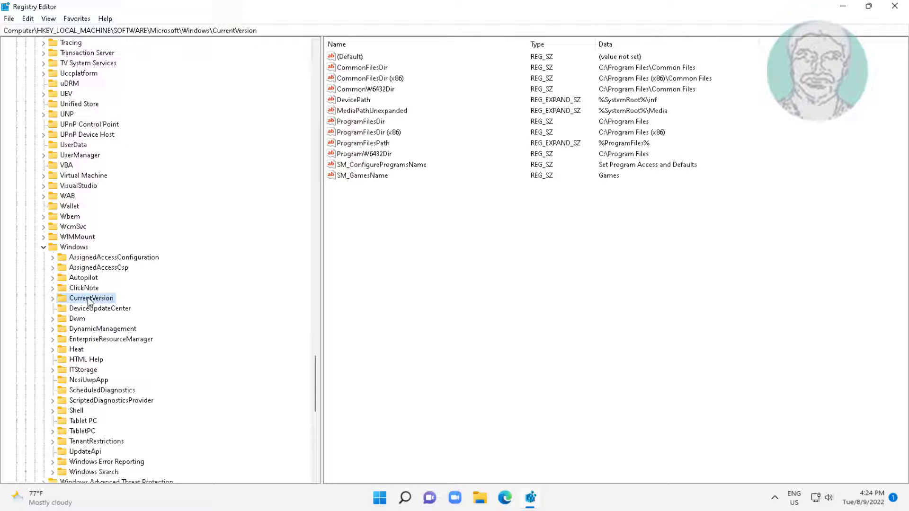
left_click(53, 298)
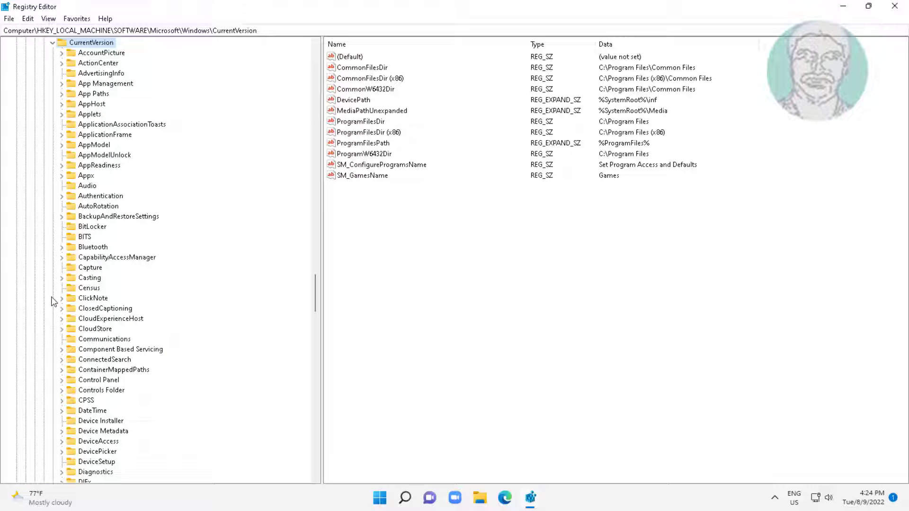
left_click(105, 339)
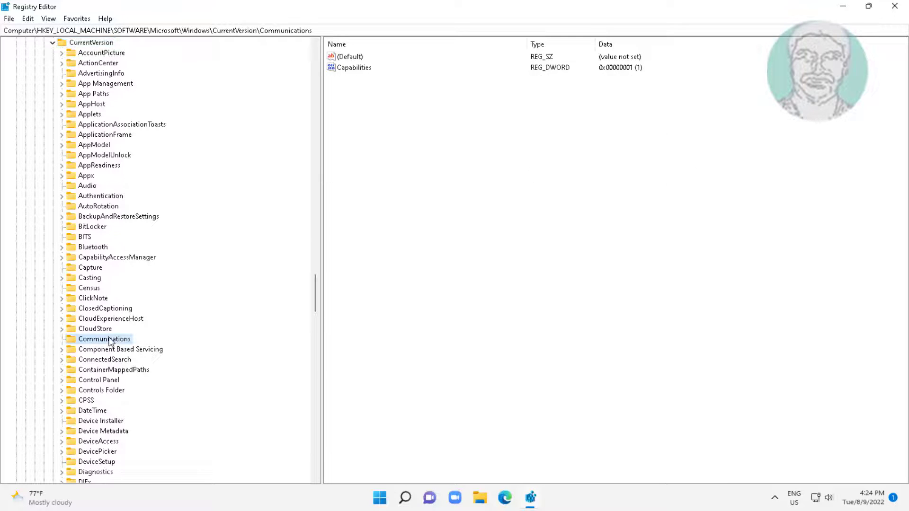
type("p")
scroll(111, 341, "down", 3)
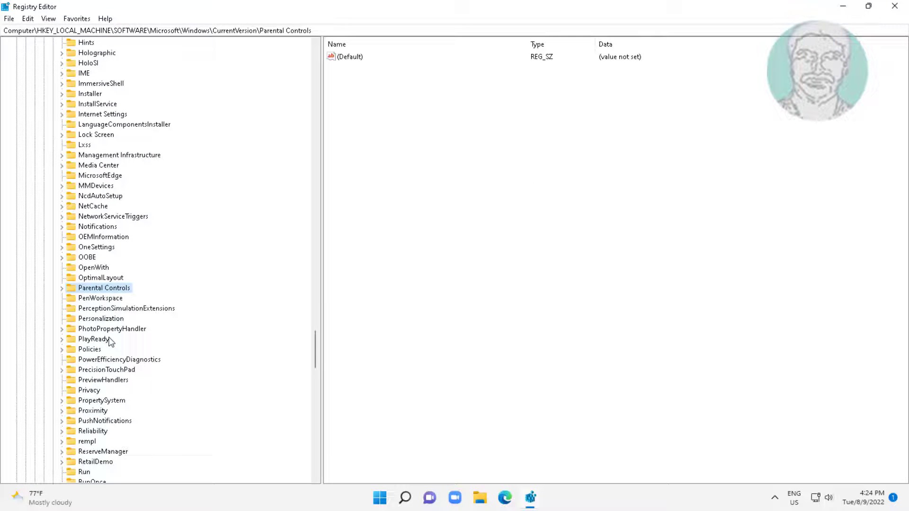
left_click(90, 349)
left_click(63, 349)
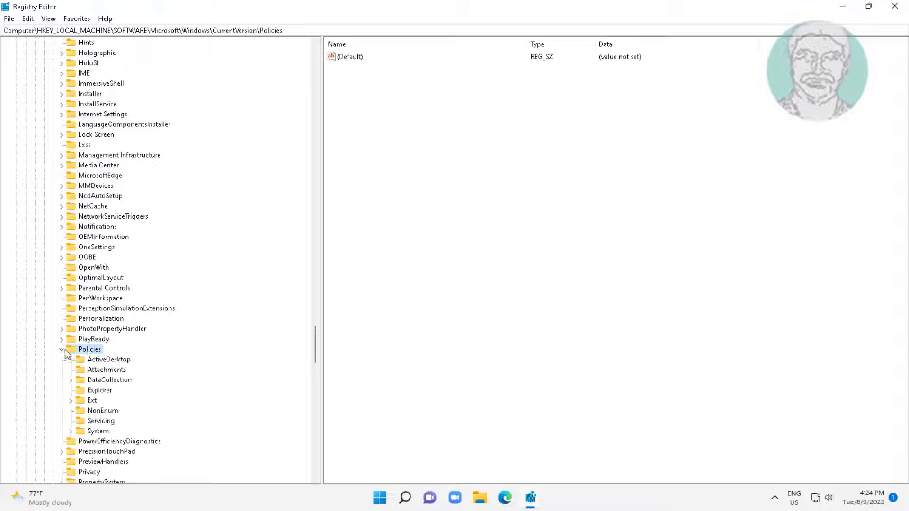
left_click(98, 431)
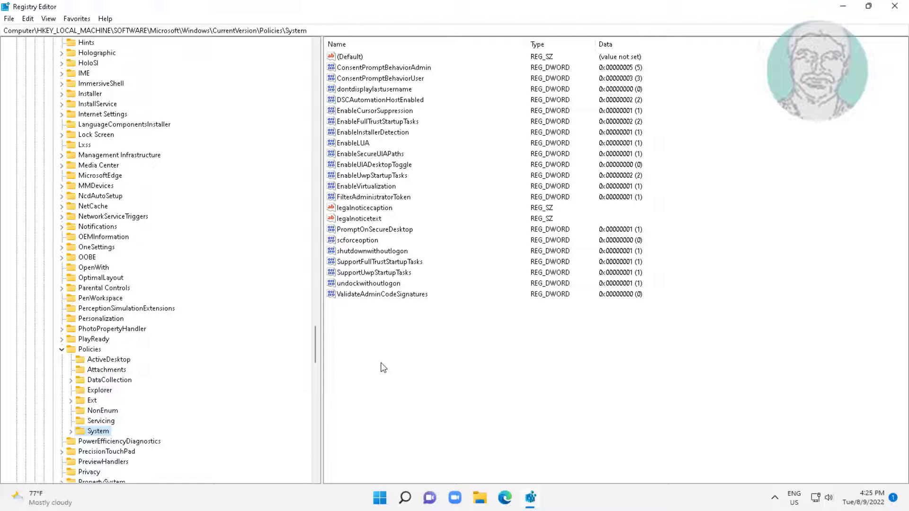
Create a DWORD (32-bit) value named HideFastUserSwitching in Policies\System
right_click(395, 330)
mouse_move(426, 337)
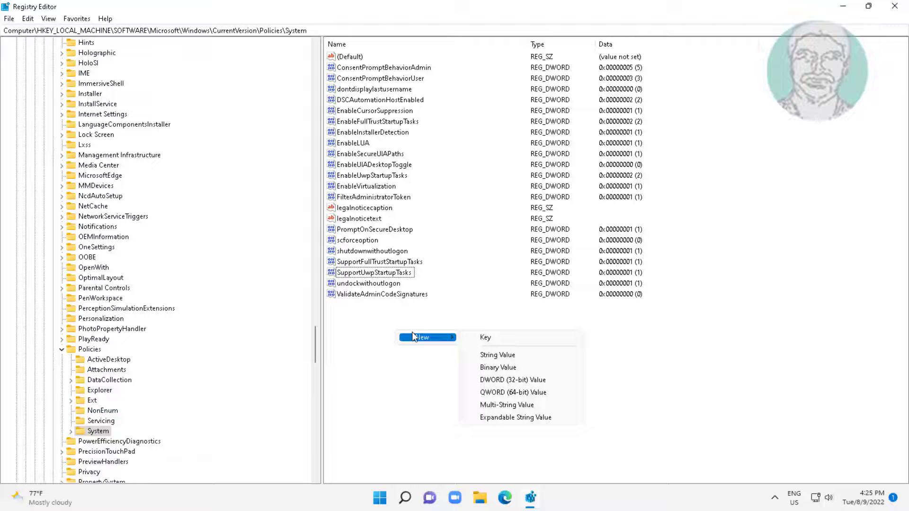
left_click(512, 380)
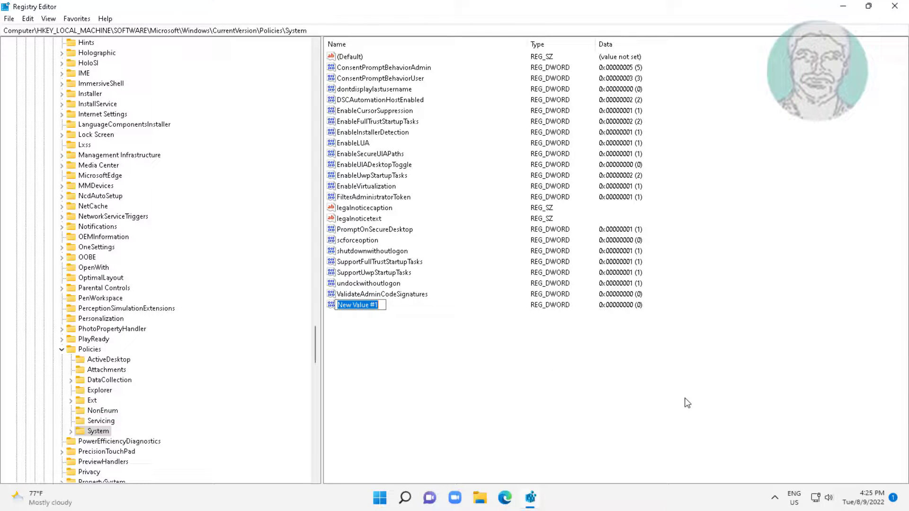
type("HideFast")
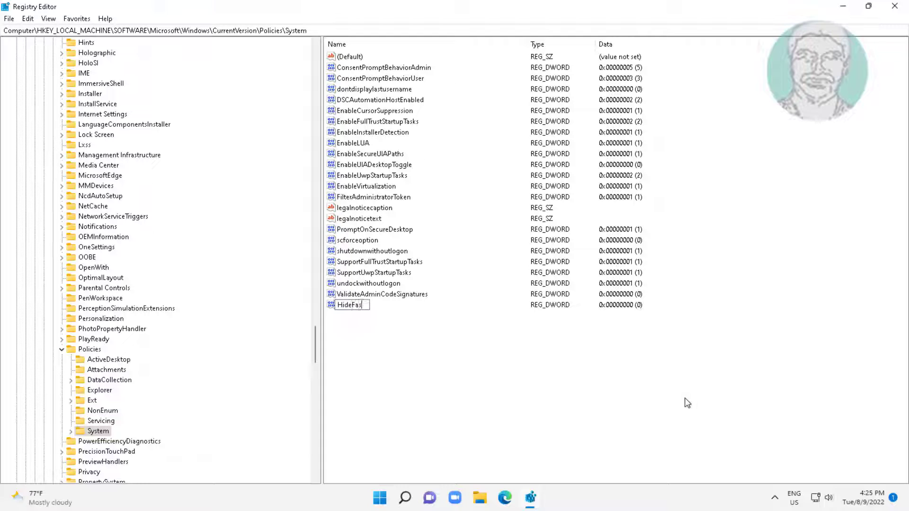
type("User")
type("Swit")
type("ching")
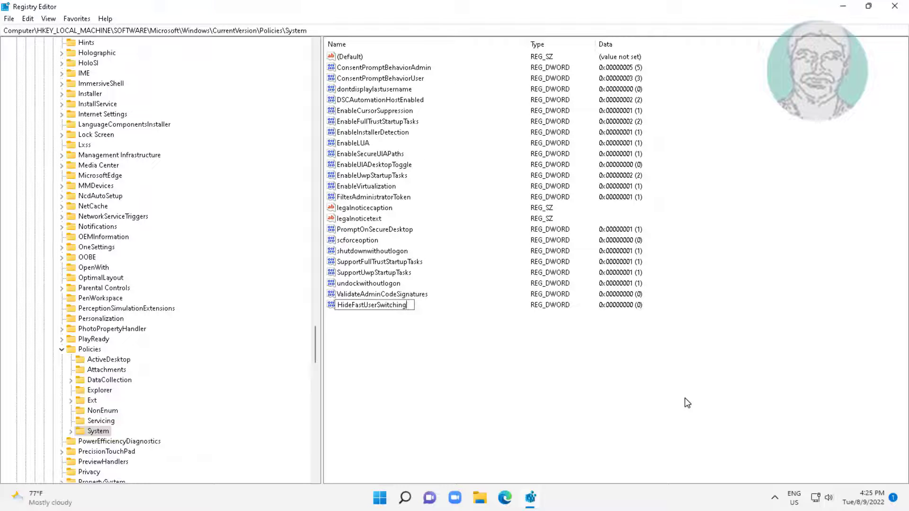
left_click(388, 341)
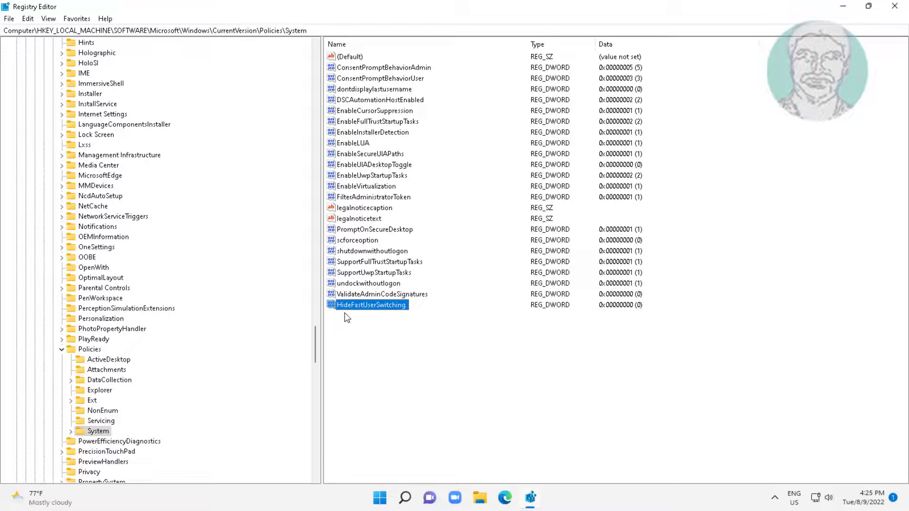
double_click(398, 307)
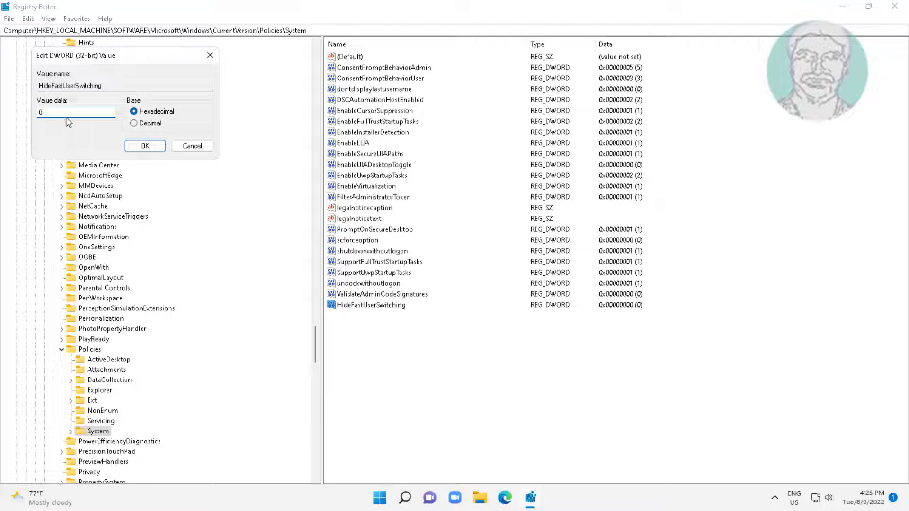
left_click(144, 146)
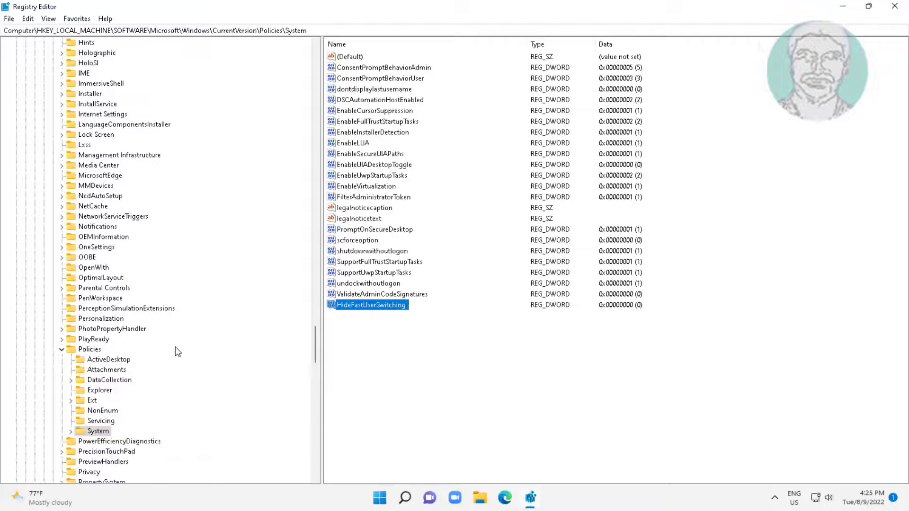
Collapse Policies, CurrentVersion, Windows, Microsoft, SOFTWARE and HKEY_LOCAL_MACHINE back to the top
left_click(62, 349)
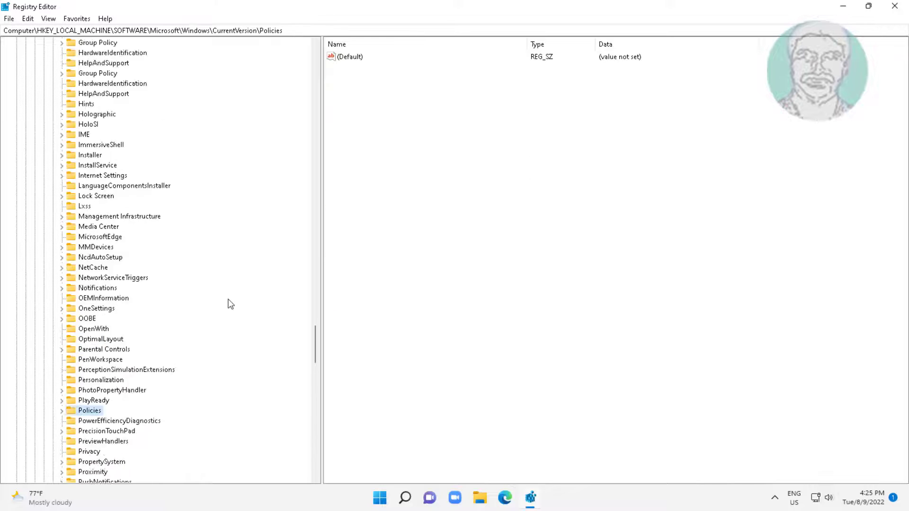
scroll(228, 299, "up", 10)
scroll(230, 304, "up", 5)
scroll(230, 304, "up", 5)
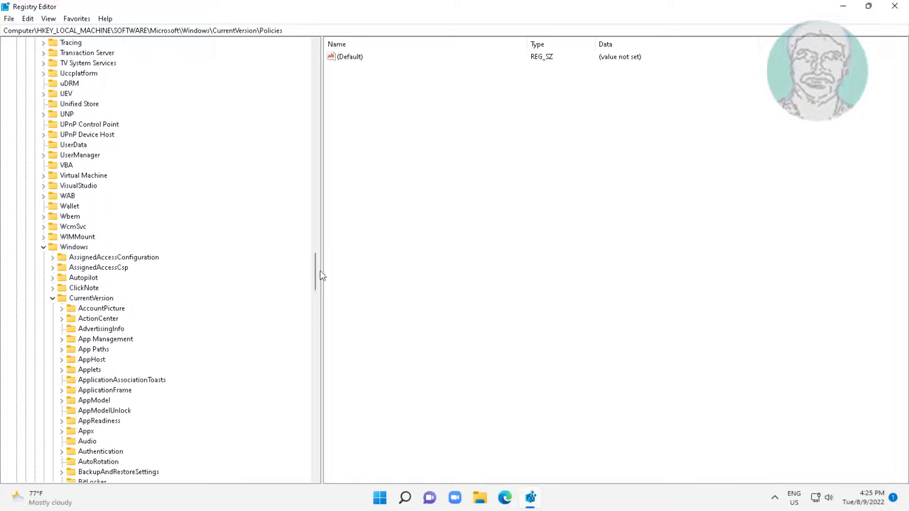
left_click(51, 298)
left_click(44, 247)
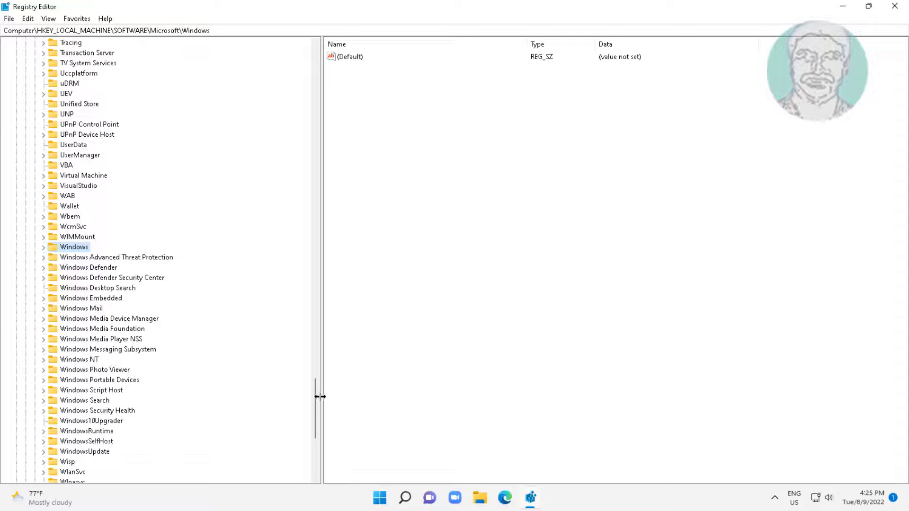
left_click_drag(316, 397, 316, 50)
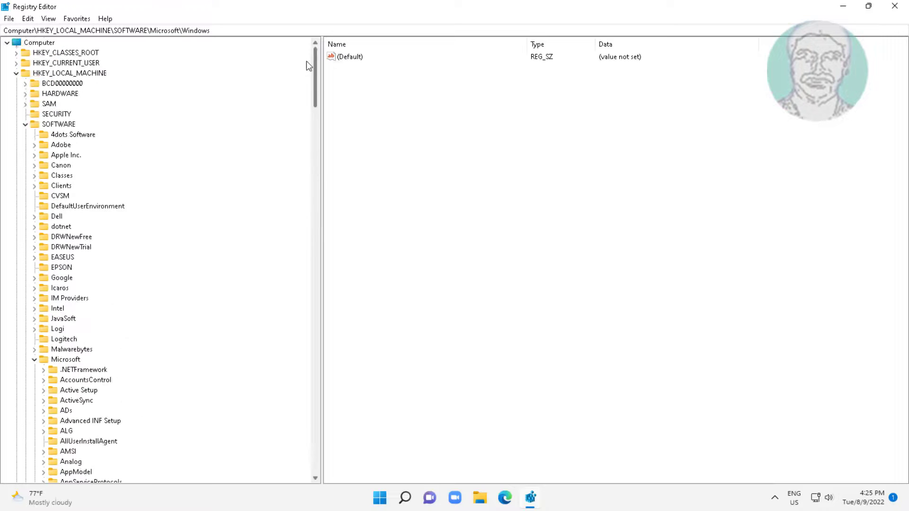
left_click(34, 360)
left_click(26, 125)
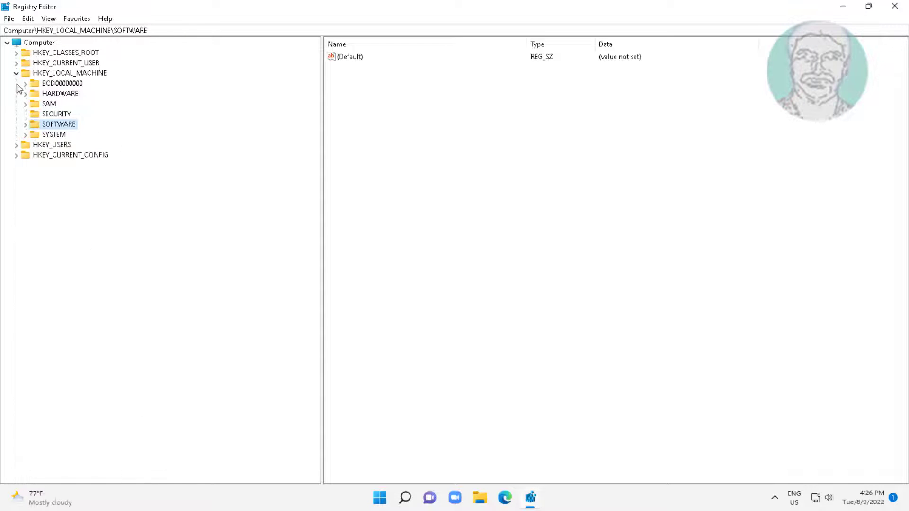
left_click(16, 73)
Close Registry Editor and open the Start menu's power options
left_click(894, 6)
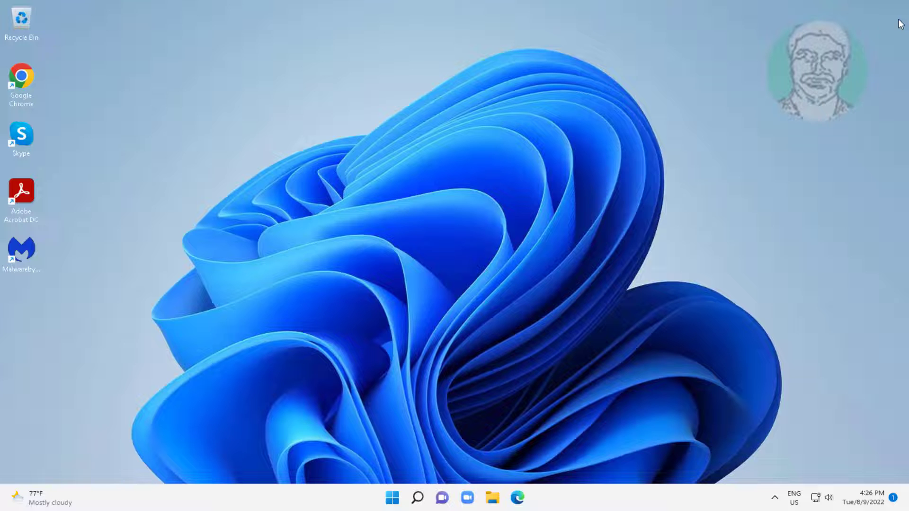
left_click(393, 498)
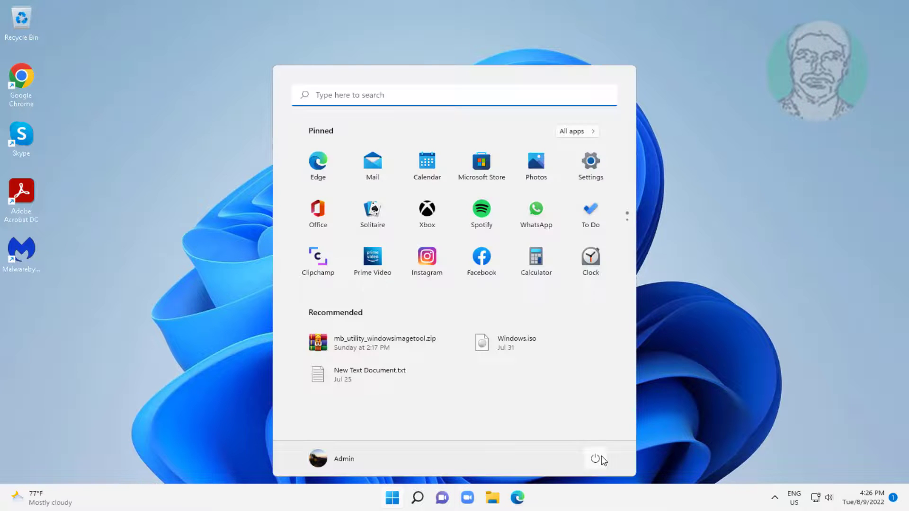